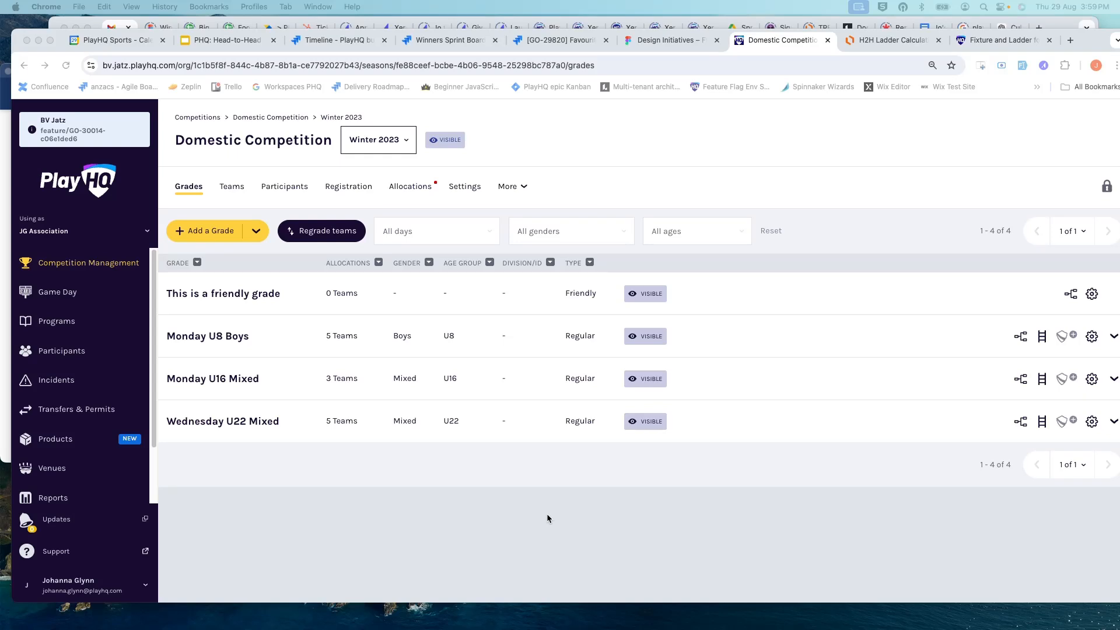
# Step: Start regrading teams in the Monday U8 Boys grade of the Winter 2023 Domestic Competition
pyautogui.click(329, 232)
pyautogui.click(572, 357)
pyautogui.click(552, 368)
pyautogui.click(546, 388)
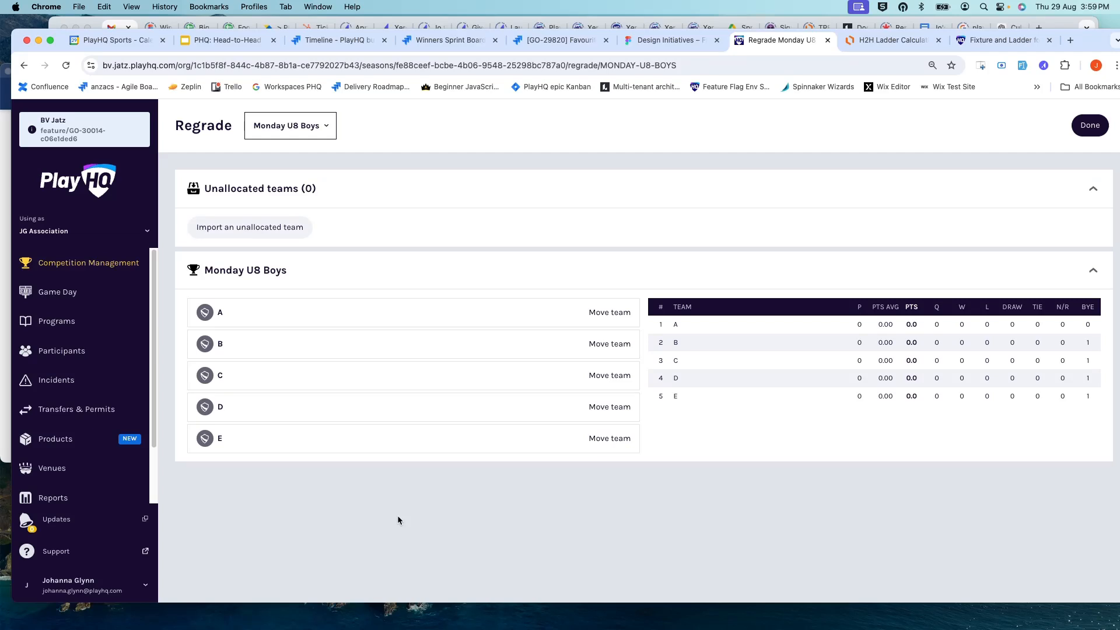
# Step: Import the unallocated team "New team" and move it into the Monday U8 Boys grade
pyautogui.click(283, 227)
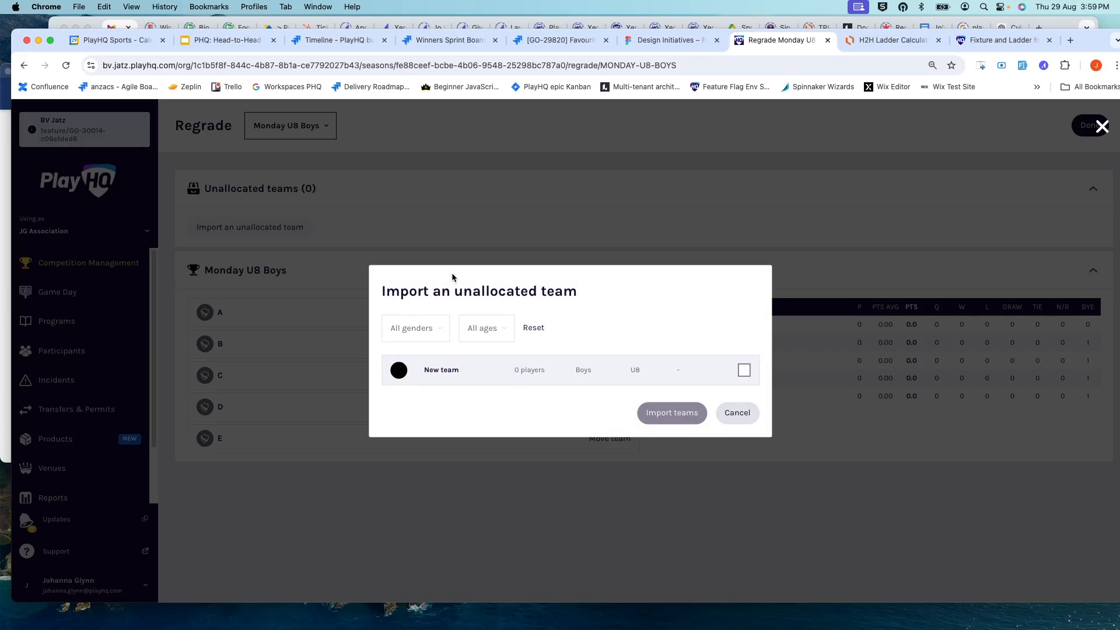
pyautogui.click(744, 373)
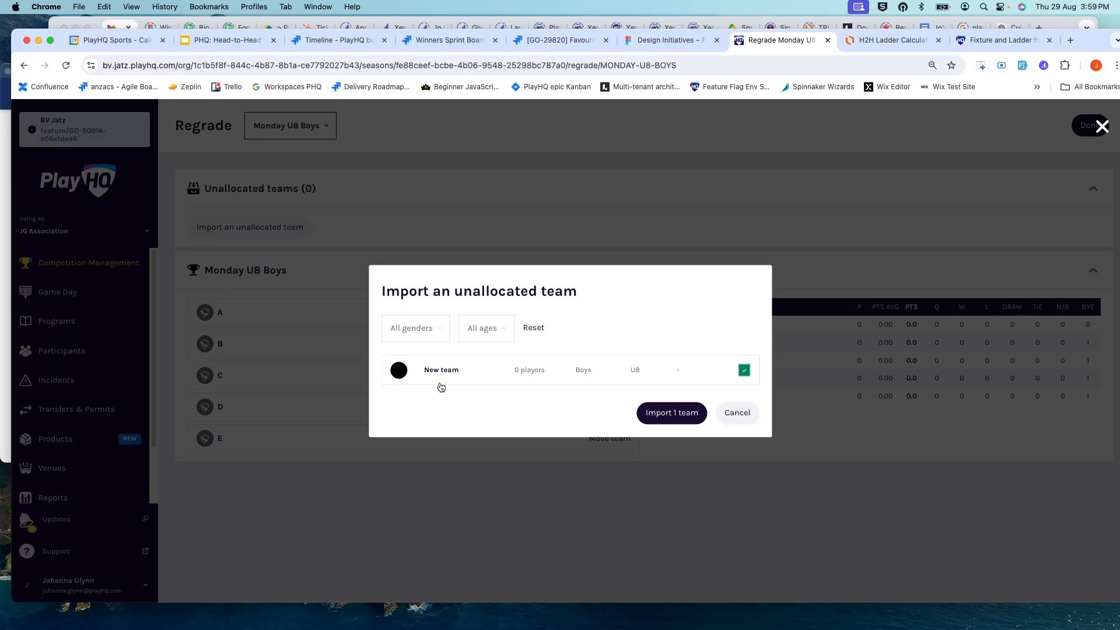
pyautogui.click(655, 412)
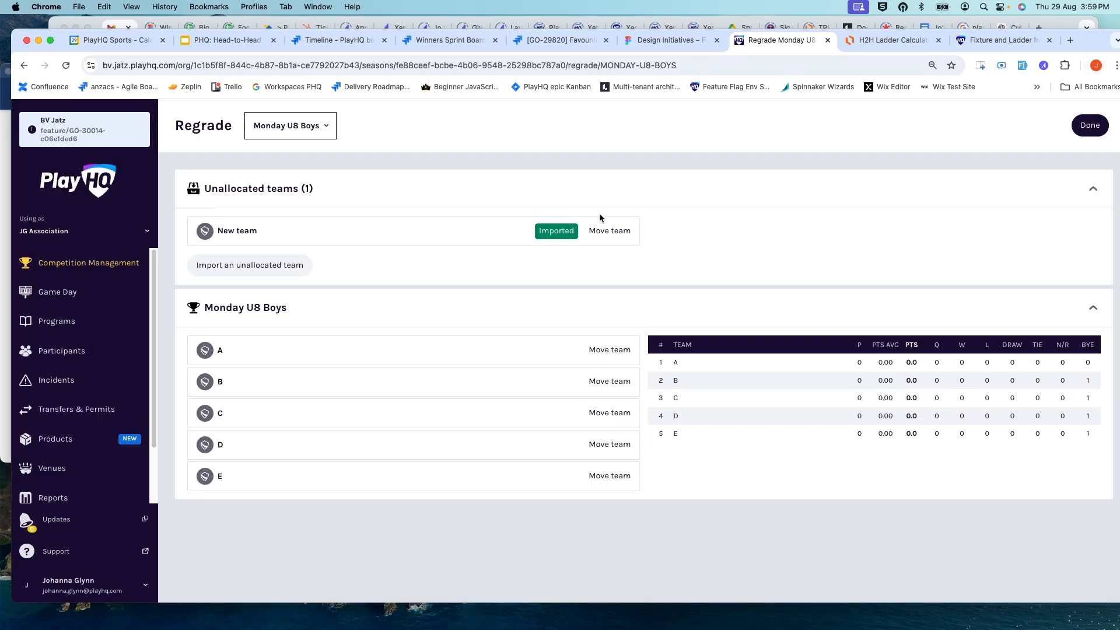
pyautogui.click(610, 230)
pyautogui.click(619, 312)
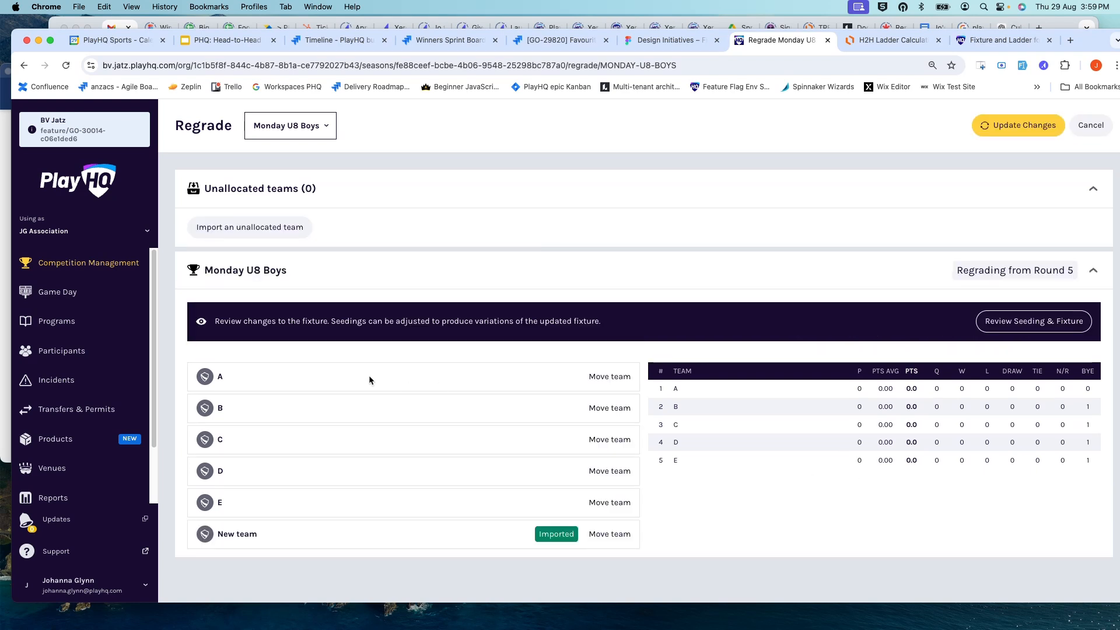
# Step: Open the seeding and fixture review and compare the new fixture with the original, checking the highlights for matchups played 1 or 2 rounds ago
pyautogui.click(1023, 325)
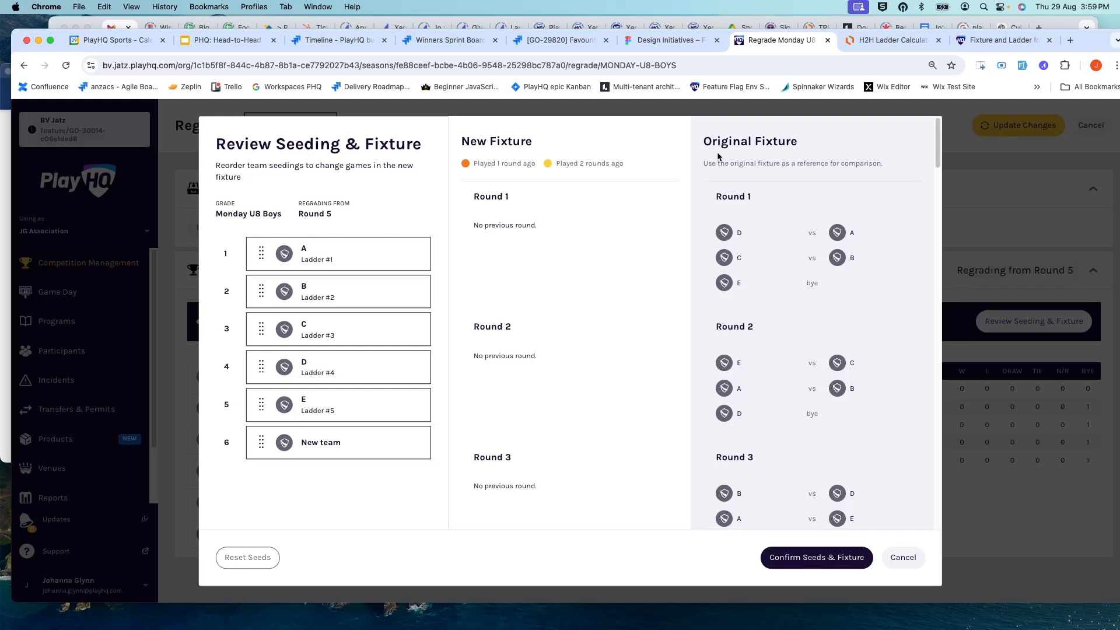
pyautogui.moveTo(705, 142); pyautogui.dragTo(819, 153)
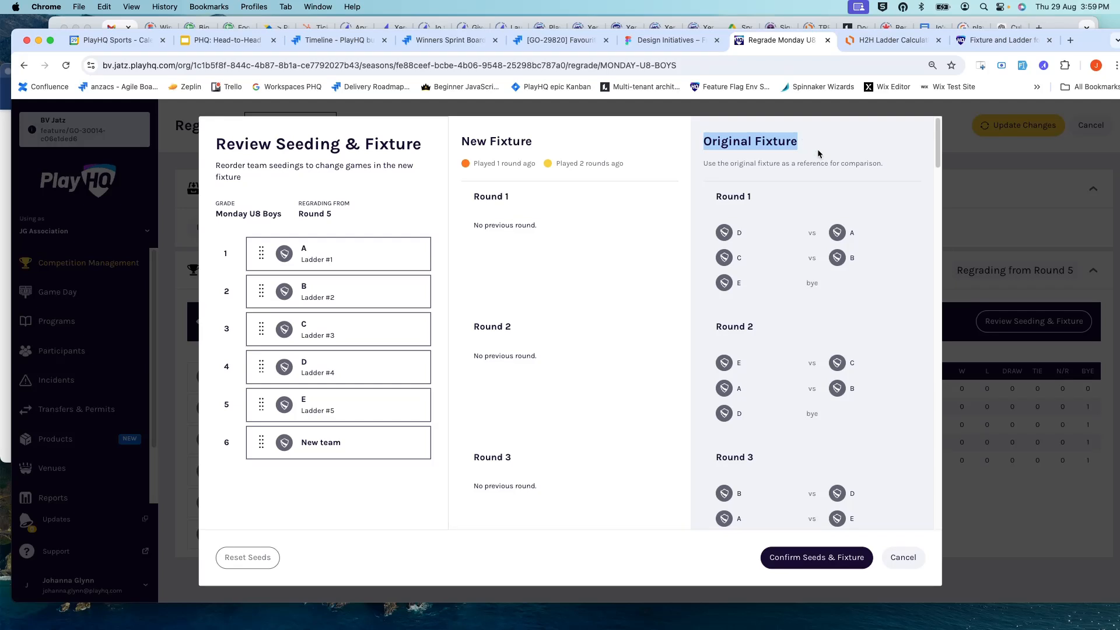
pyautogui.scroll(-7, 780, 278)
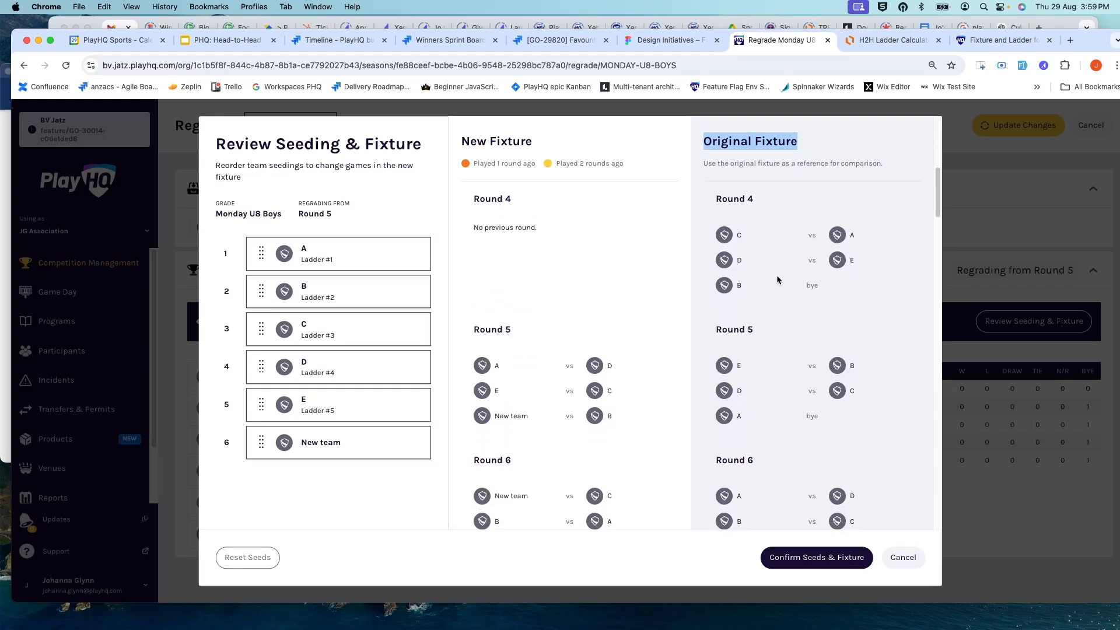
pyautogui.scroll(-1, 780, 279)
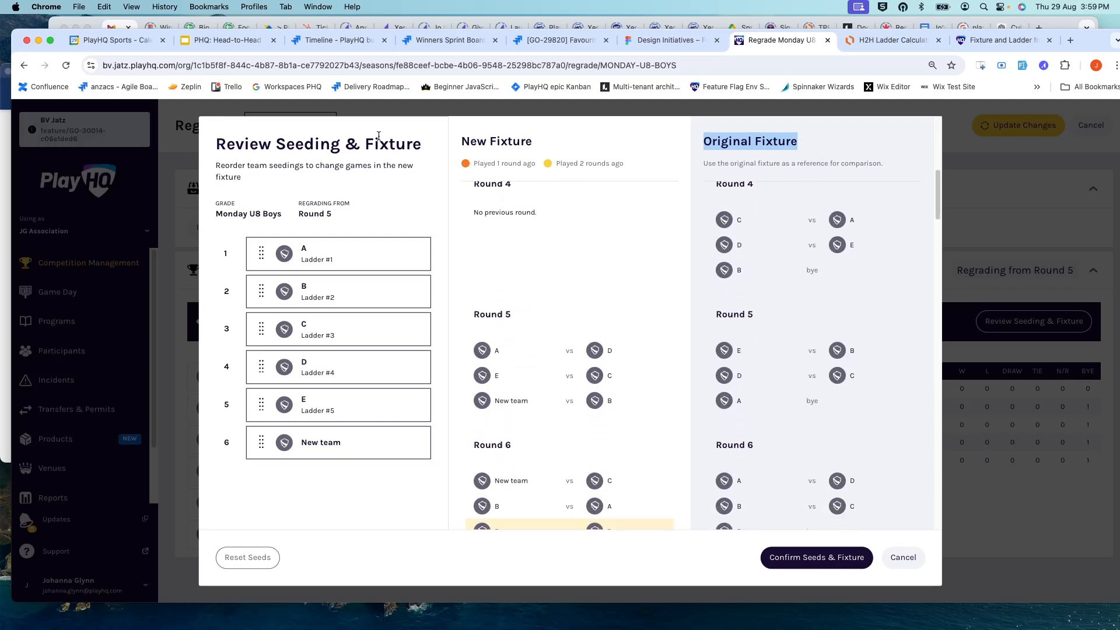
pyautogui.moveTo(460, 143); pyautogui.dragTo(539, 144)
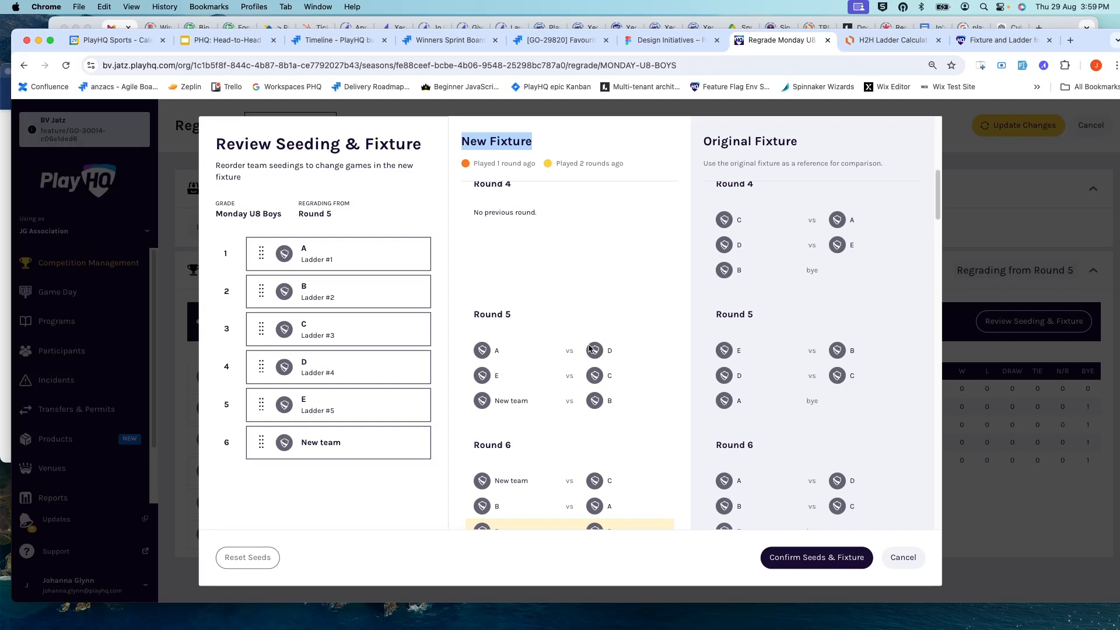
pyautogui.scroll(-2, 588, 347)
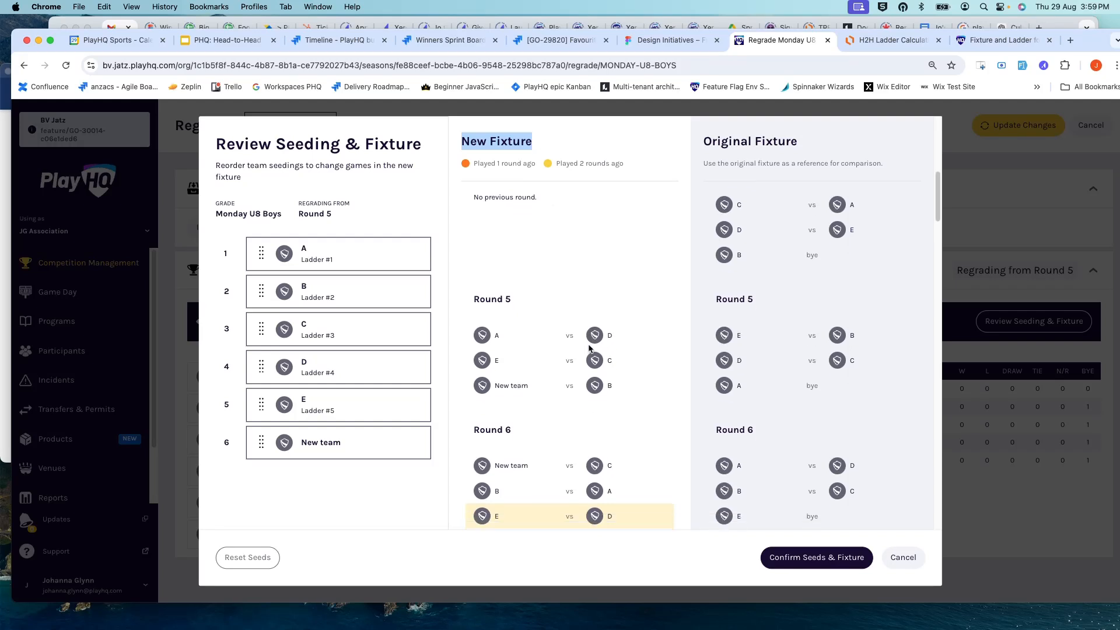
pyautogui.click(473, 167)
pyautogui.moveTo(474, 166); pyautogui.dragTo(537, 166)
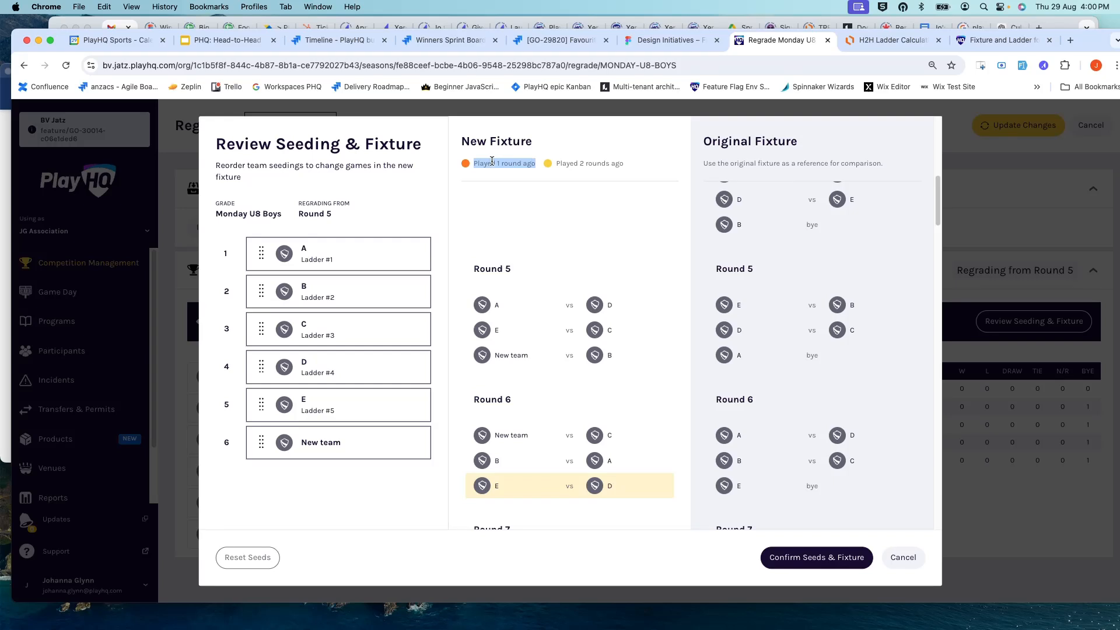
pyautogui.moveTo(557, 164); pyautogui.dragTo(629, 165)
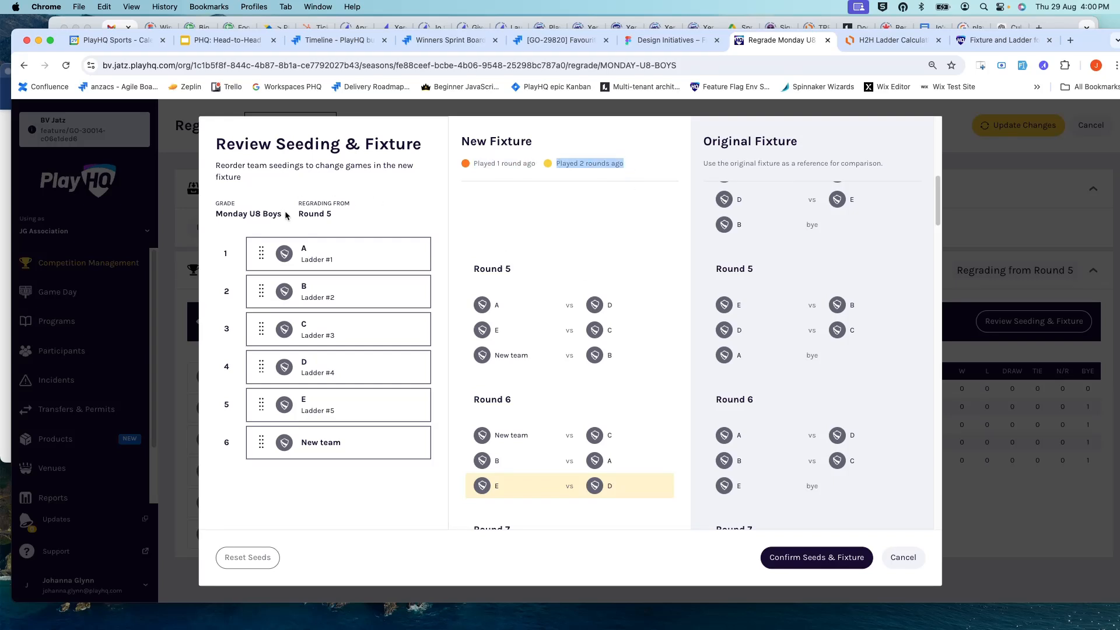
pyautogui.scroll(2, 631, 259)
pyautogui.scroll(5, 631, 265)
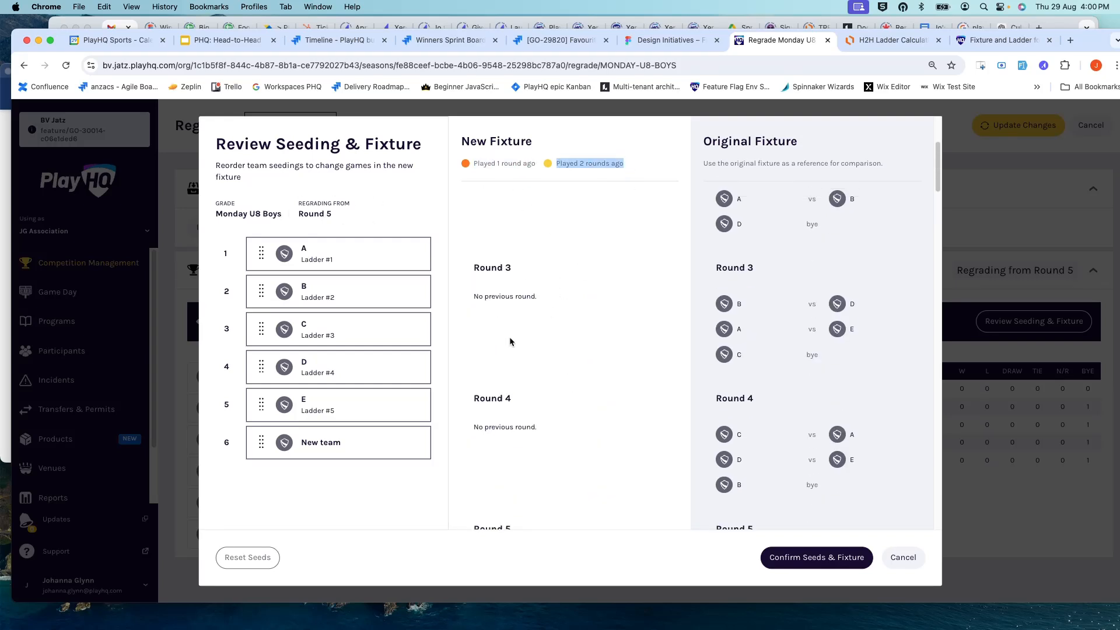
pyautogui.scroll(-10, 517, 402)
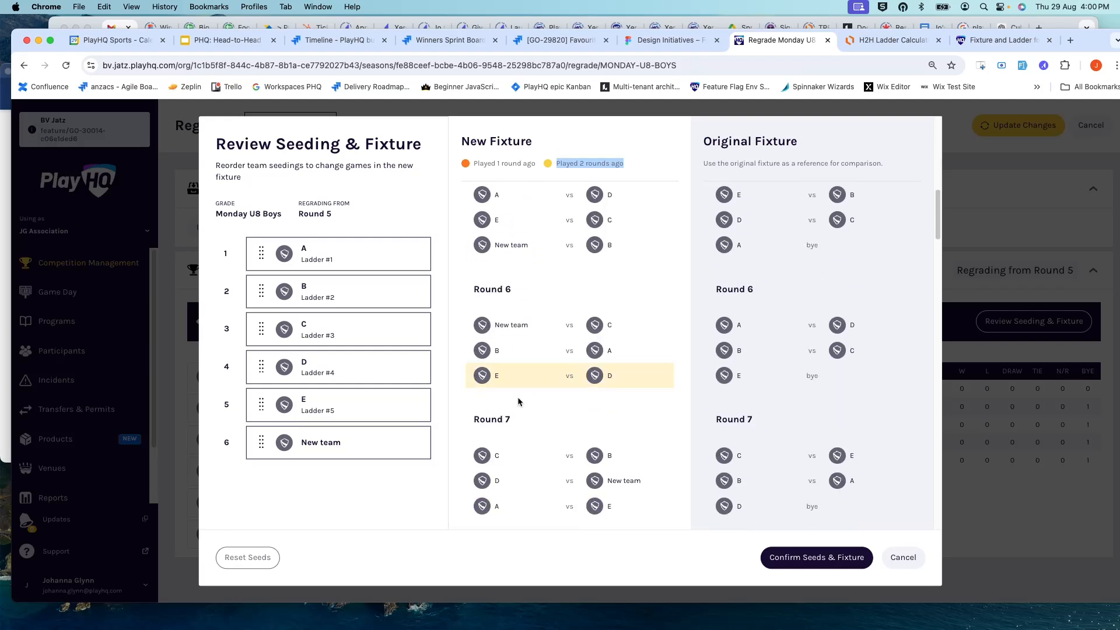
pyautogui.scroll(5, 519, 401)
pyautogui.scroll(-5, 518, 401)
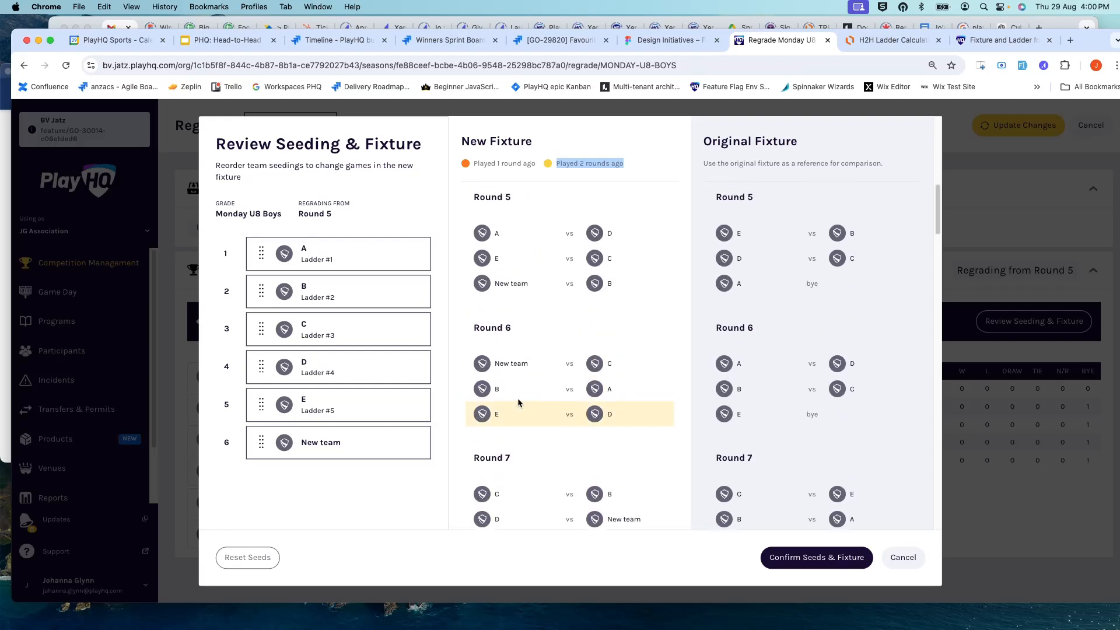
pyautogui.scroll(1, 515, 400)
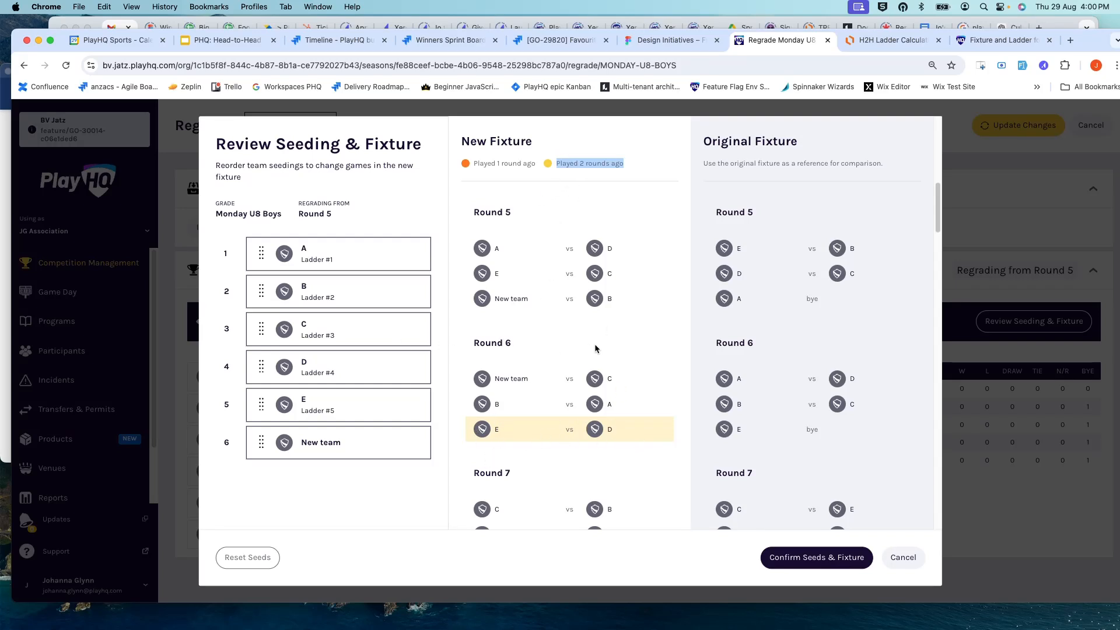
pyautogui.scroll(3, 768, 352)
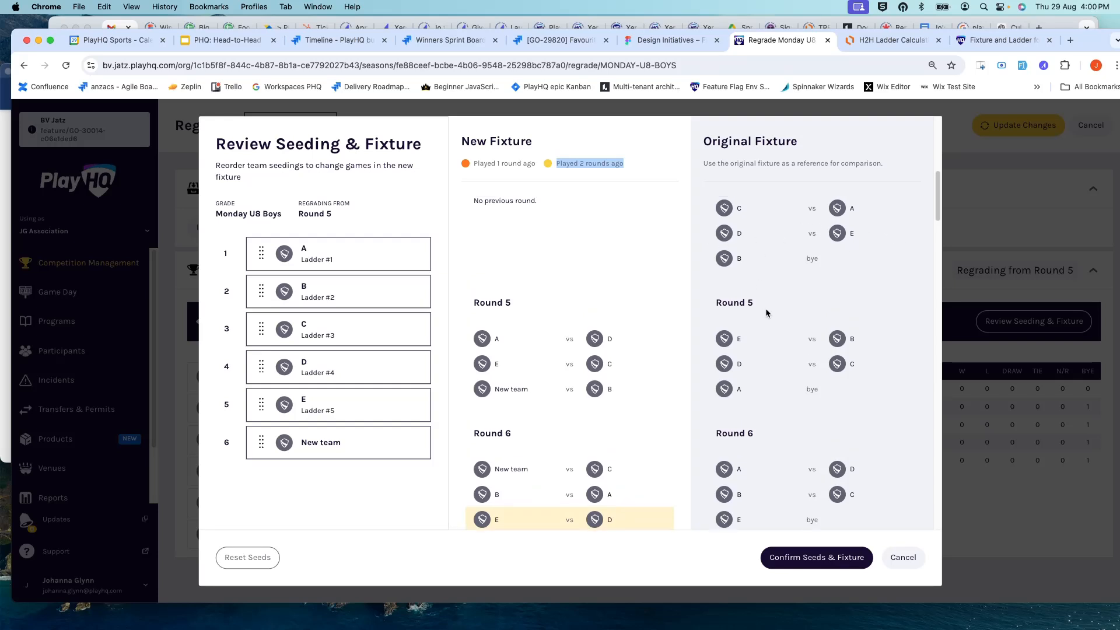
pyautogui.scroll(-3, 766, 308)
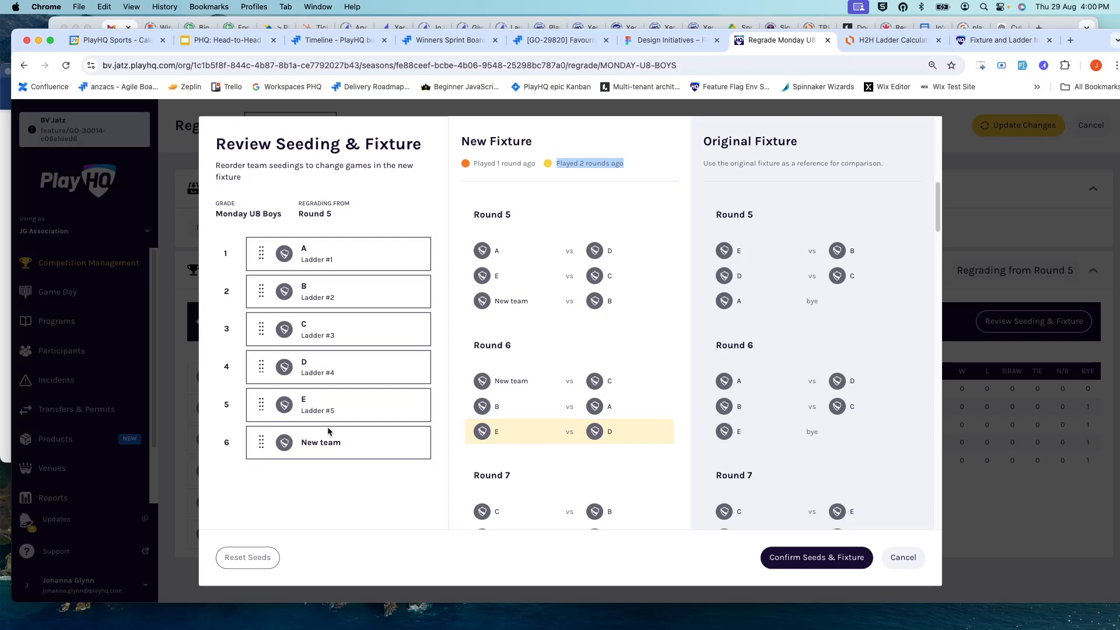
# Step: Move New team up to seed 5, above team E, and check the new fixture from Round 5
pyautogui.moveTo(261, 441); pyautogui.dragTo(260, 401)
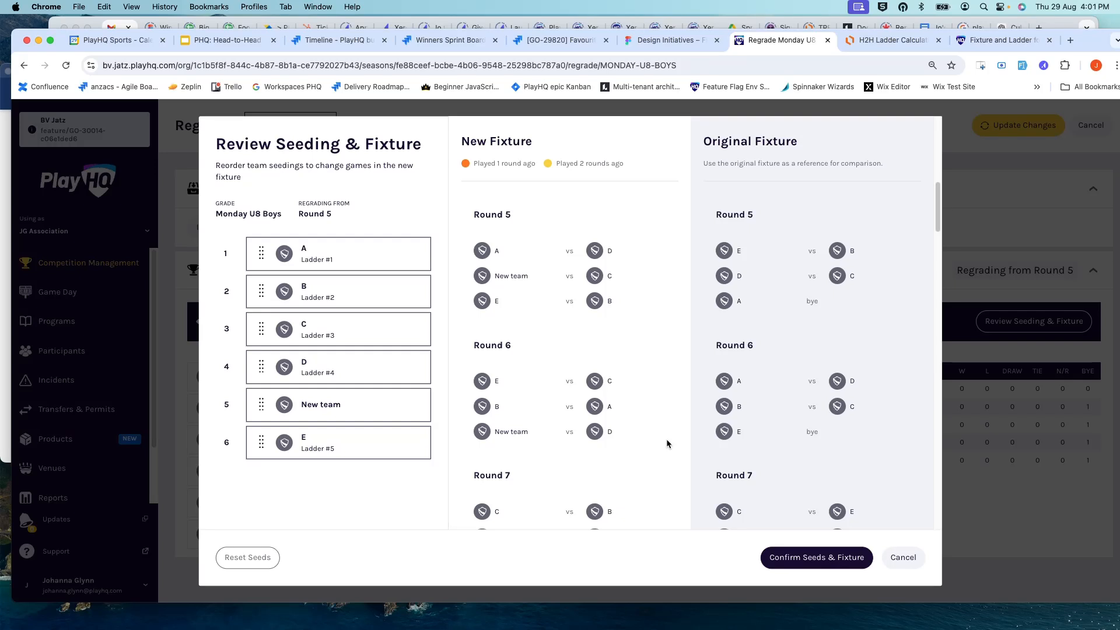
pyautogui.scroll(2, 625, 377)
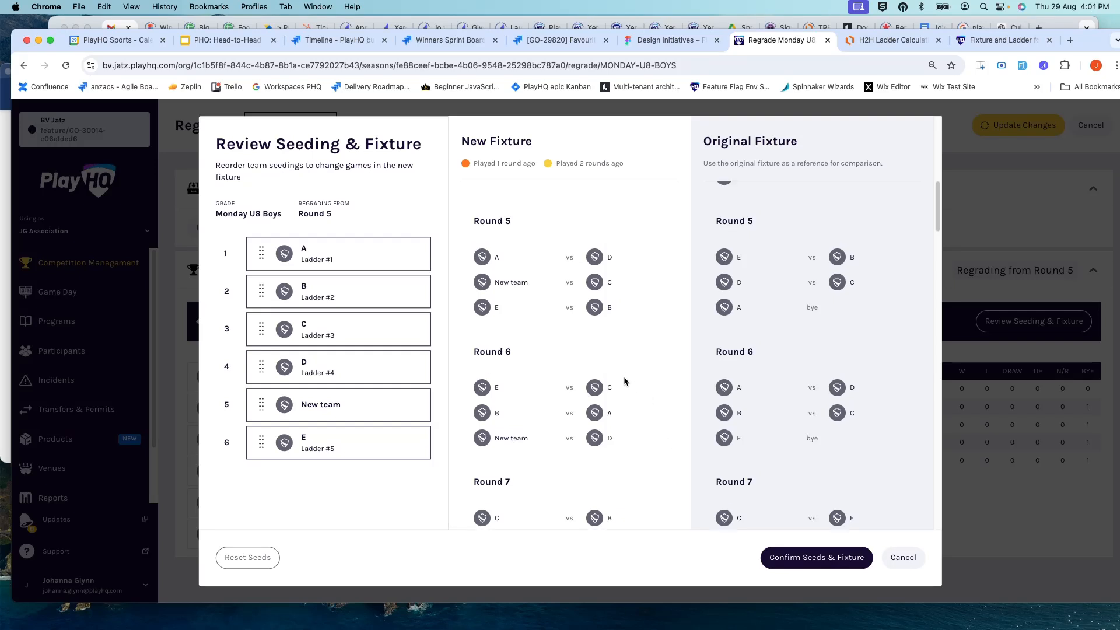
pyautogui.scroll(-1, 623, 383)
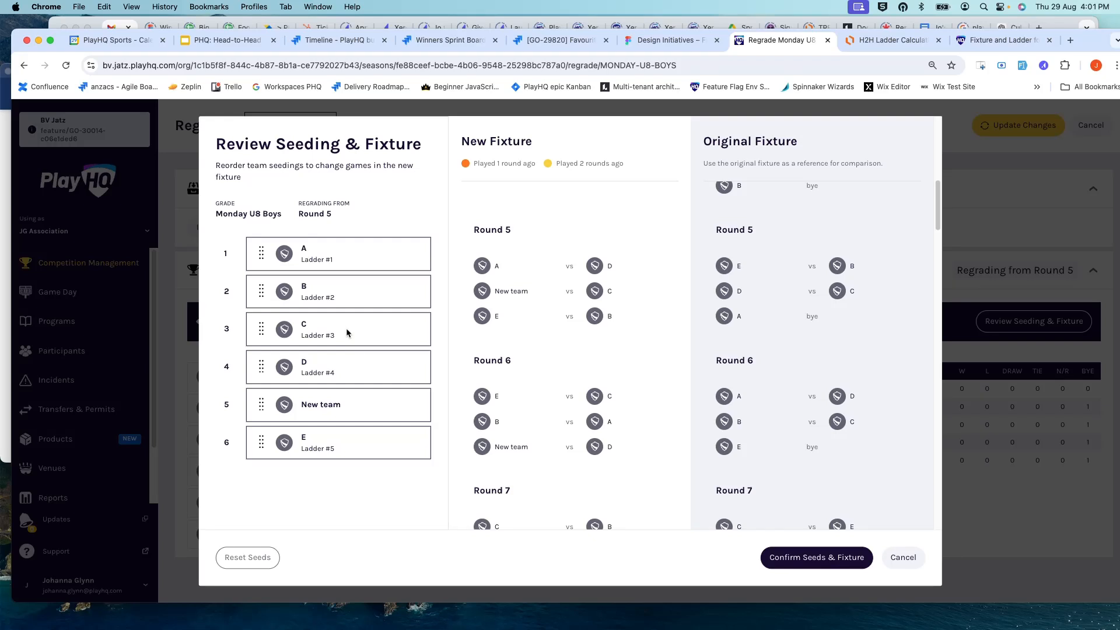
# Step: Move New team to seed 2, directly below team A, and compare the highlighted Round 5 games with the original fixture's earlier rounds
pyautogui.moveTo(261, 403); pyautogui.dragTo(254, 289)
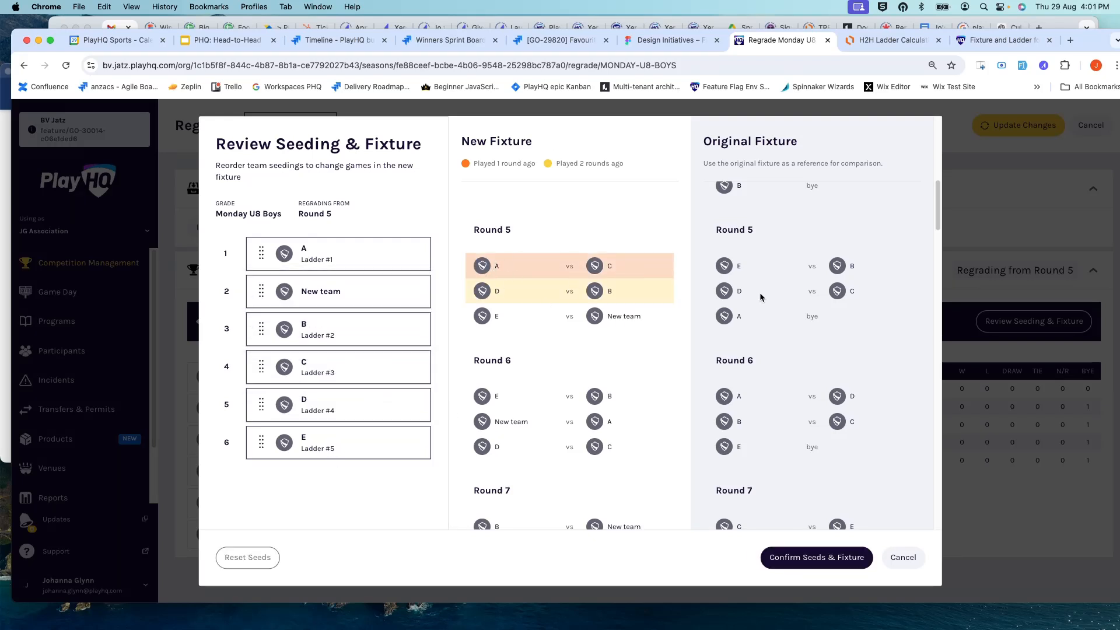
pyautogui.scroll(2, 762, 303)
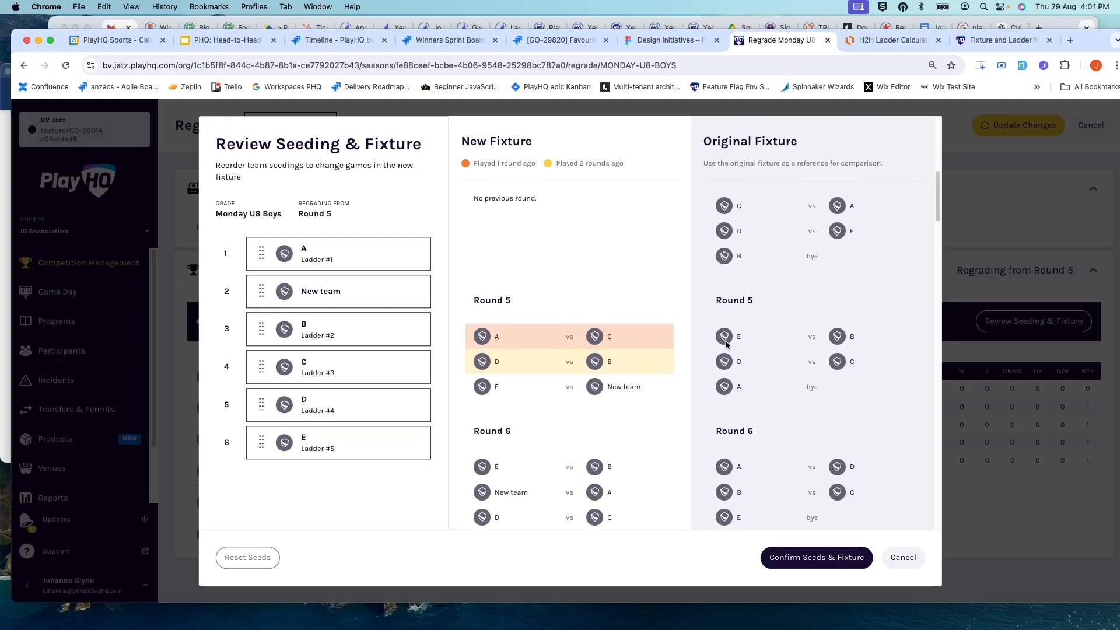
pyautogui.scroll(1, 718, 357)
pyautogui.scroll(-2, 717, 357)
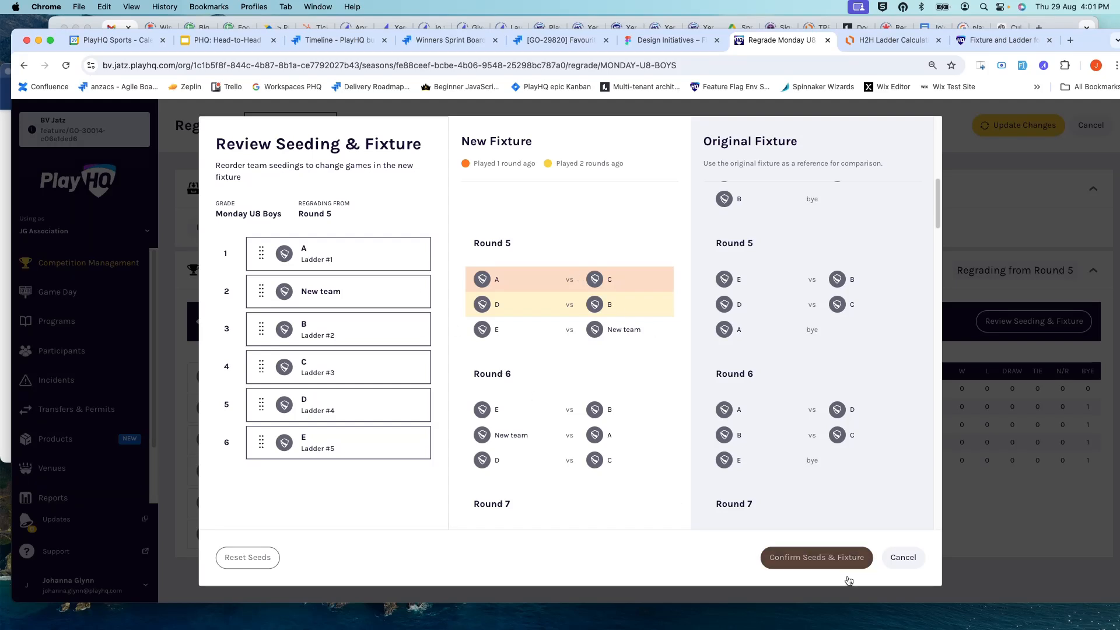
# Step: Confirm the seeds and fixture, and apply the regrade of Monday U8 Boys
pyautogui.click(821, 558)
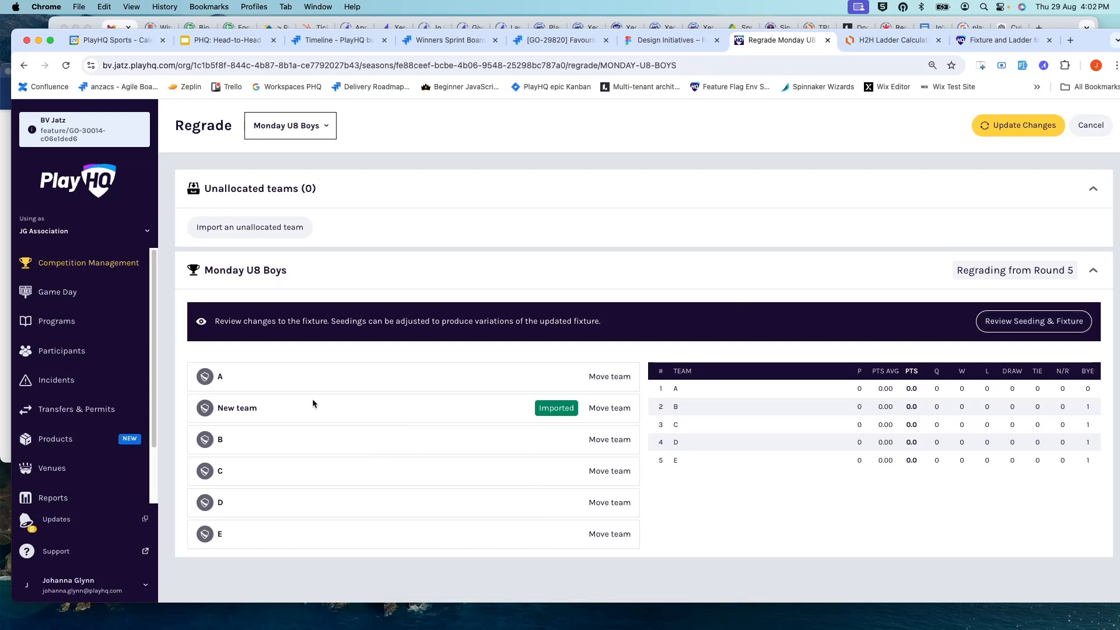
pyautogui.click(1049, 123)
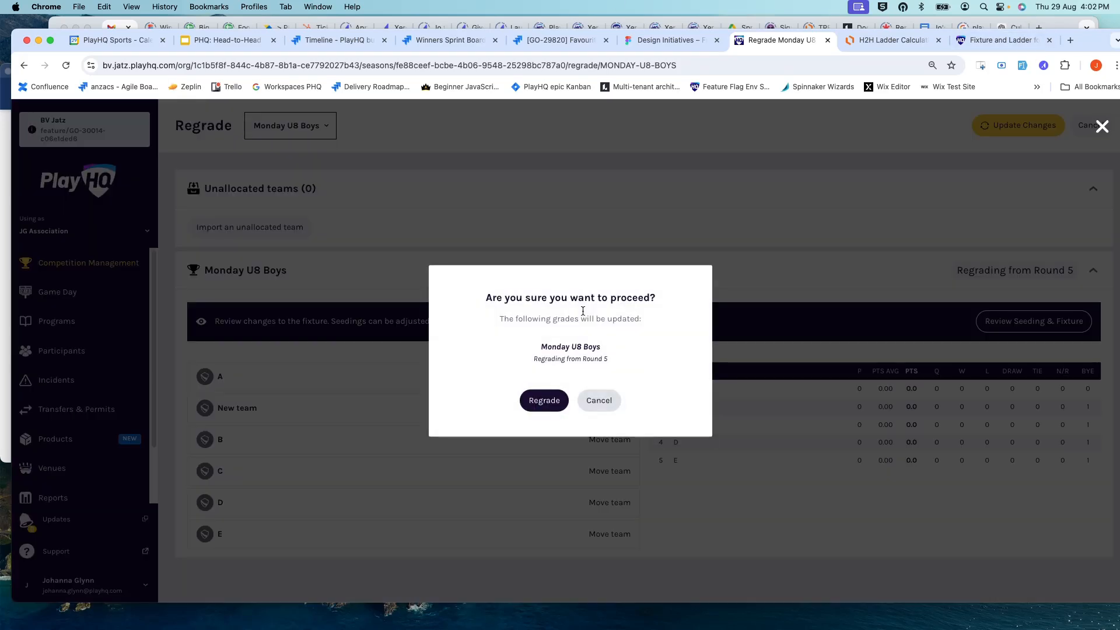
pyautogui.click(551, 400)
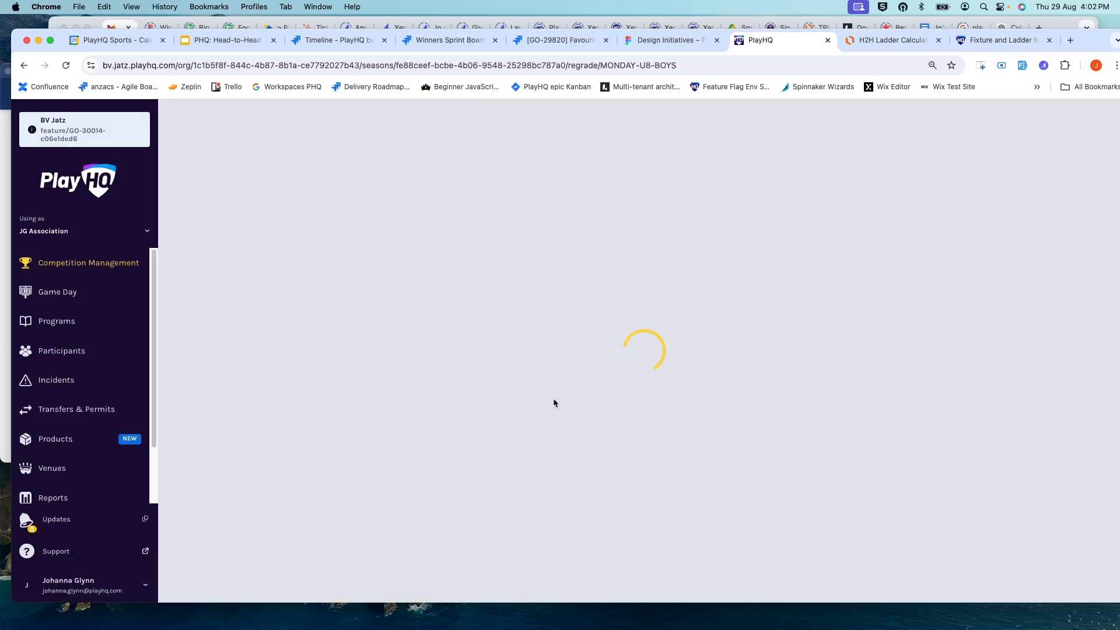